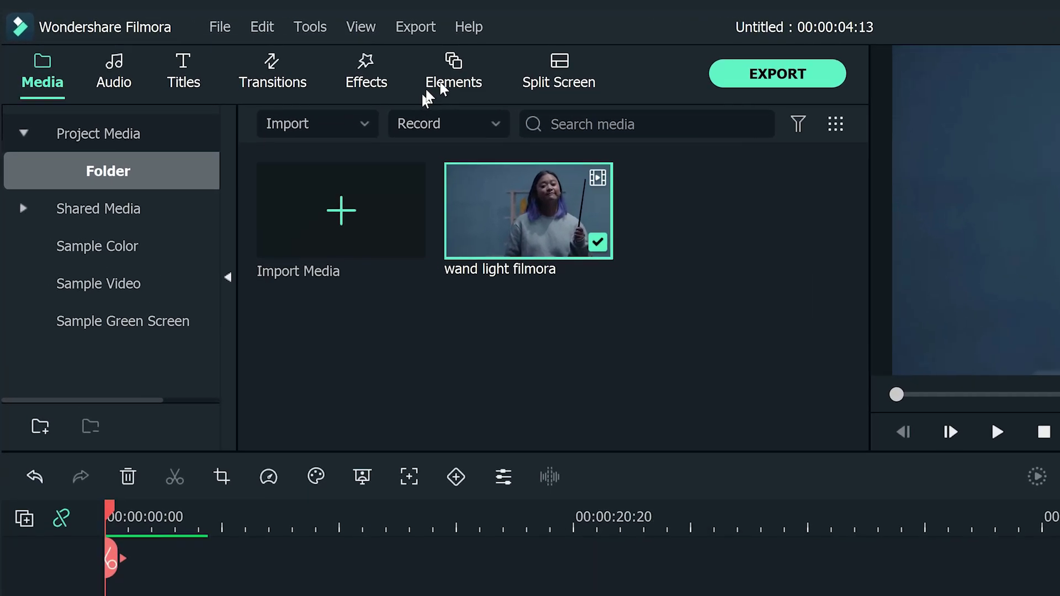
- Browse the Filmstock Bling Bling Effect elements and preview the sixth one
left_click(375, 79)
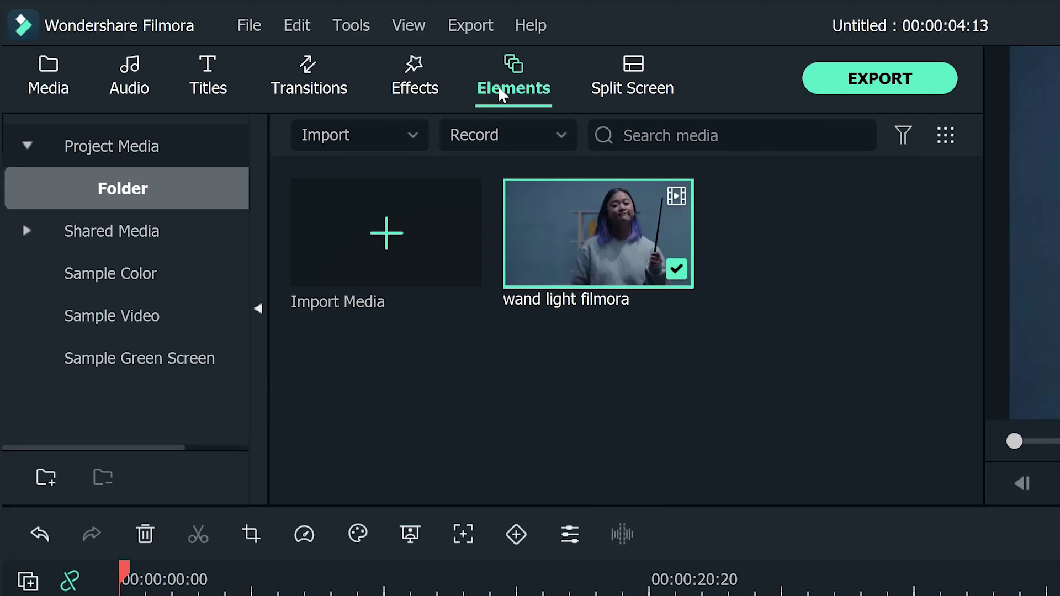
left_click_drag(251, 138, 236, 450)
left_click(105, 440)
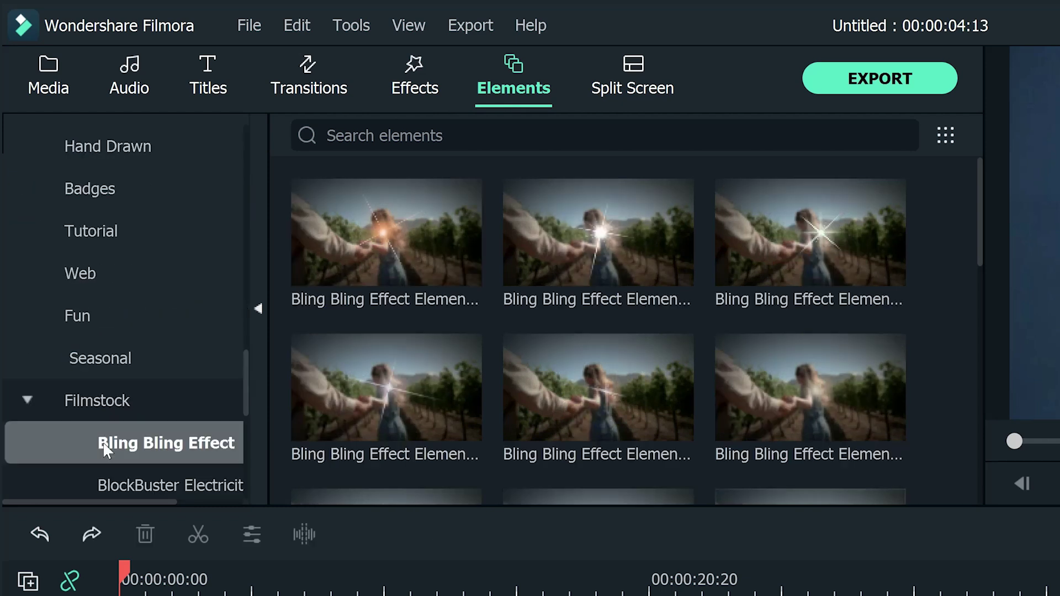
left_click(869, 441)
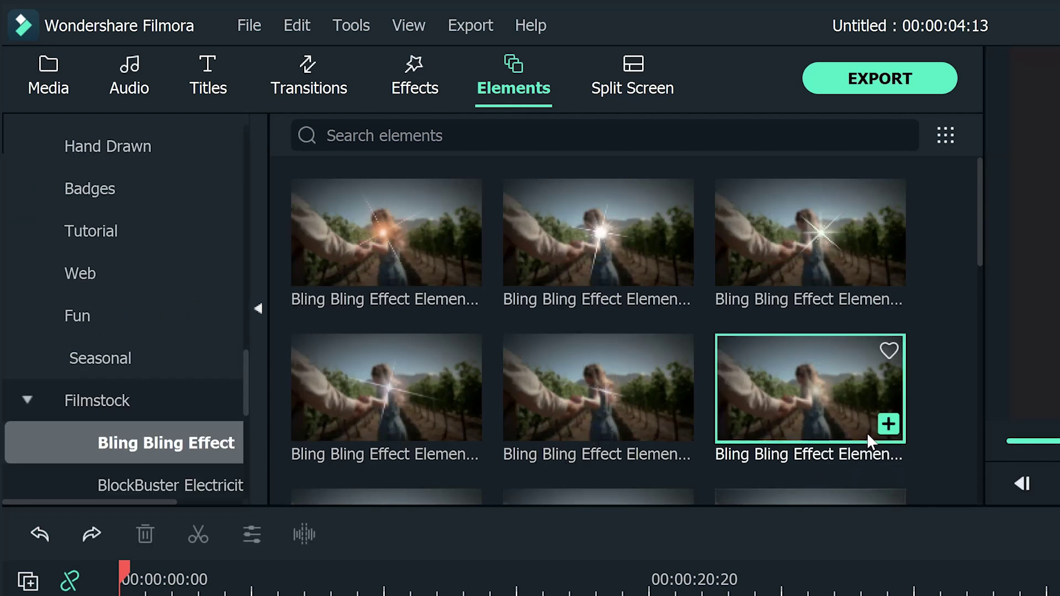
- Place the sixth Bling Bling element on video track 2 above the wand clip and move the playhead onto it
left_click_drag(868, 441, 348, 595)
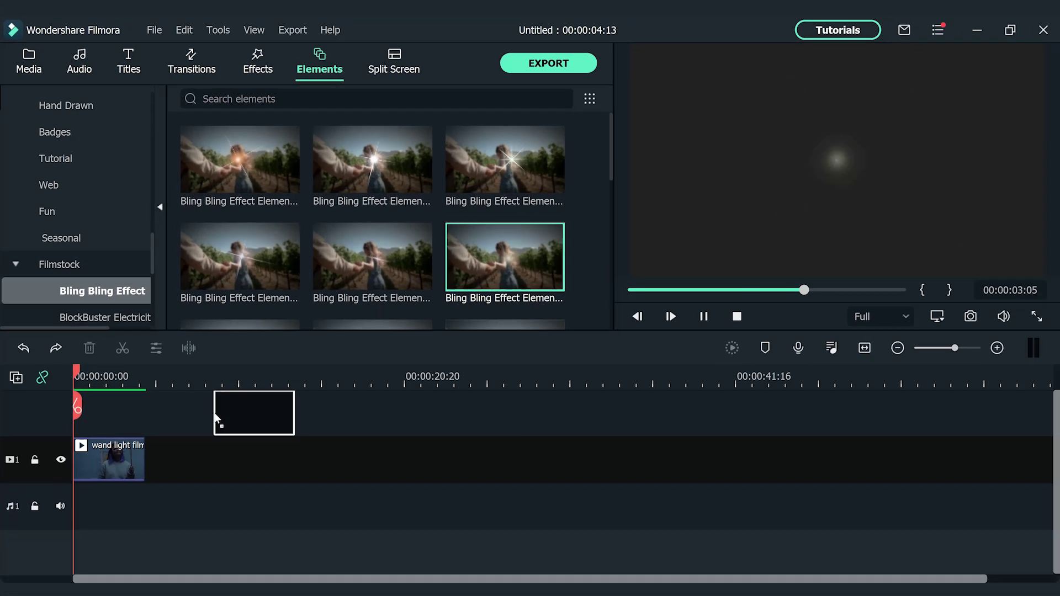
left_click_drag(216, 418, 216, 416)
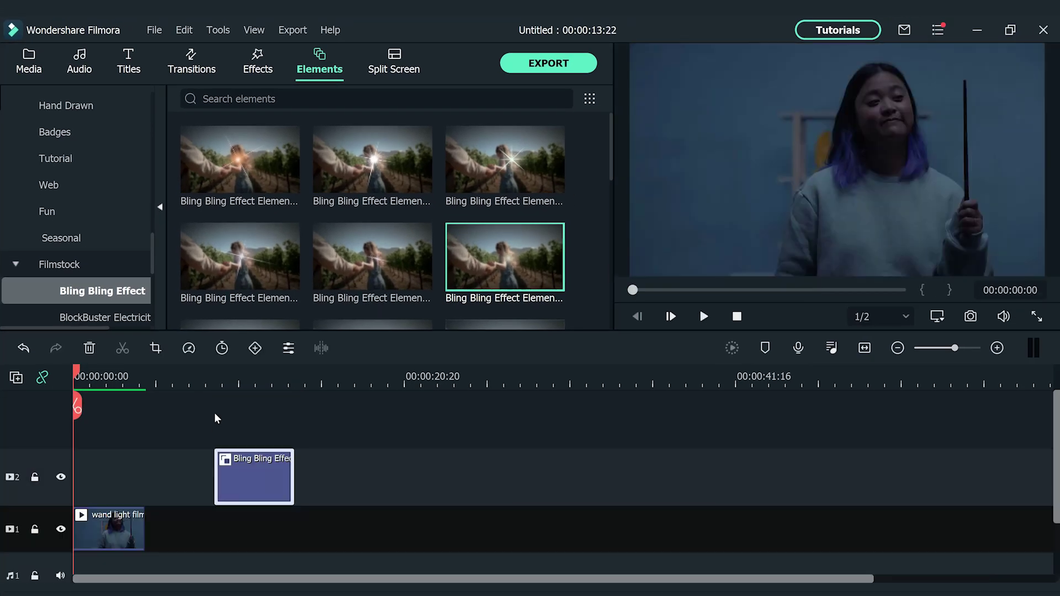
left_click(103, 400)
left_click(225, 381)
- Set the Bling clip's Transform scale to 60% and apply it
double_click(254, 480)
left_click(22, 98)
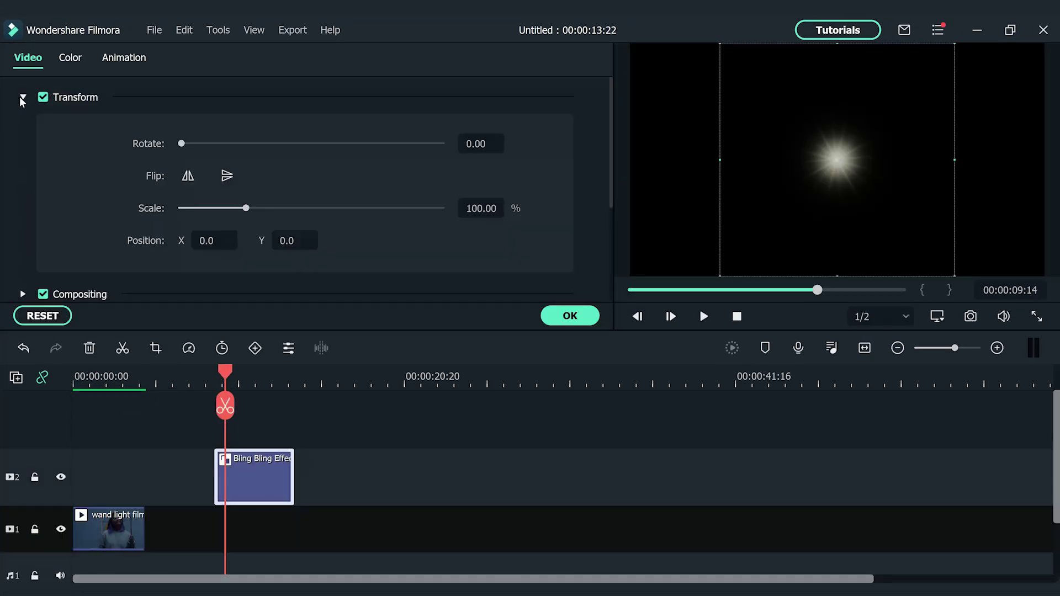
key("Return")
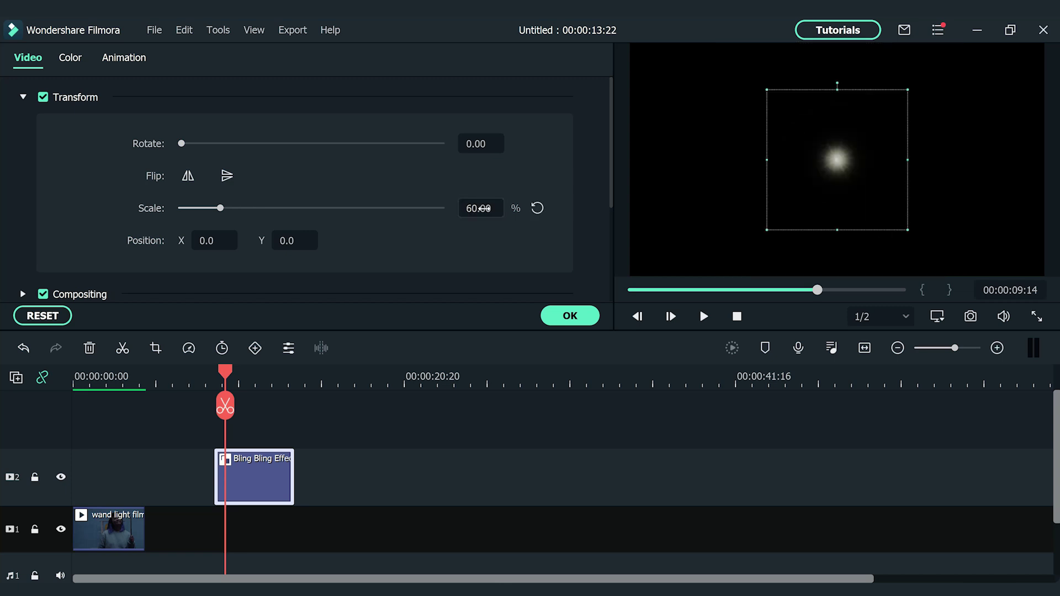
left_click(570, 315)
- Add a freeze frame to the Bling clip on the glowing frame, then return to the start
left_click_drag(228, 371, 216, 377)
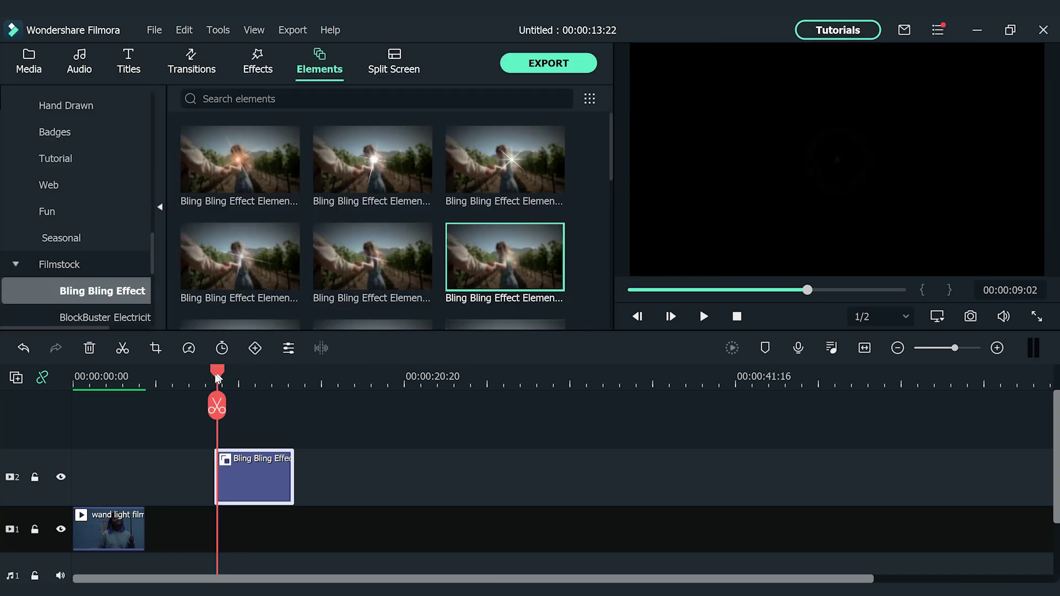
key("space")
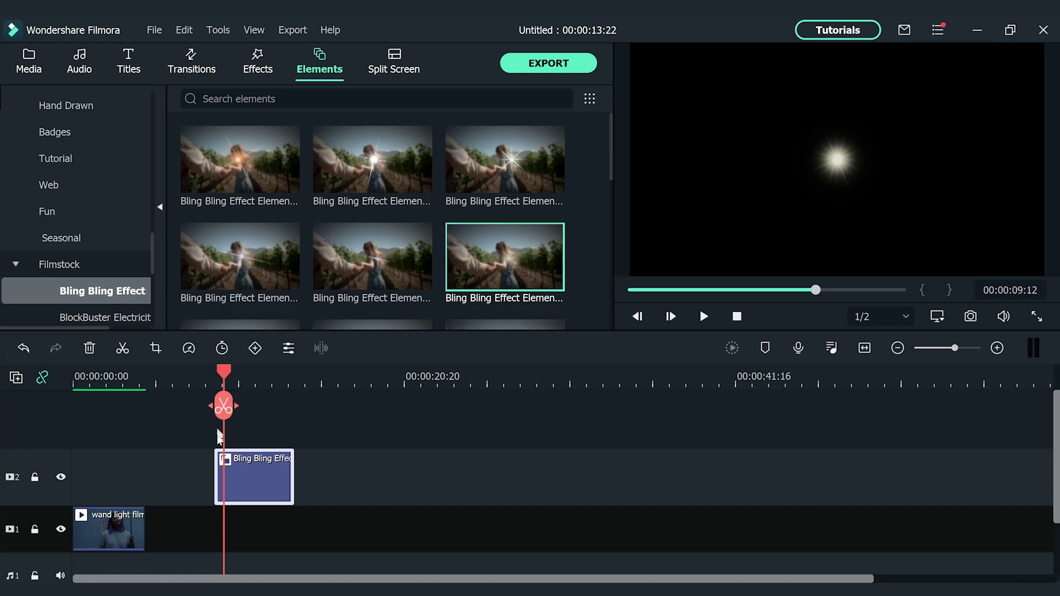
right_click(226, 472)
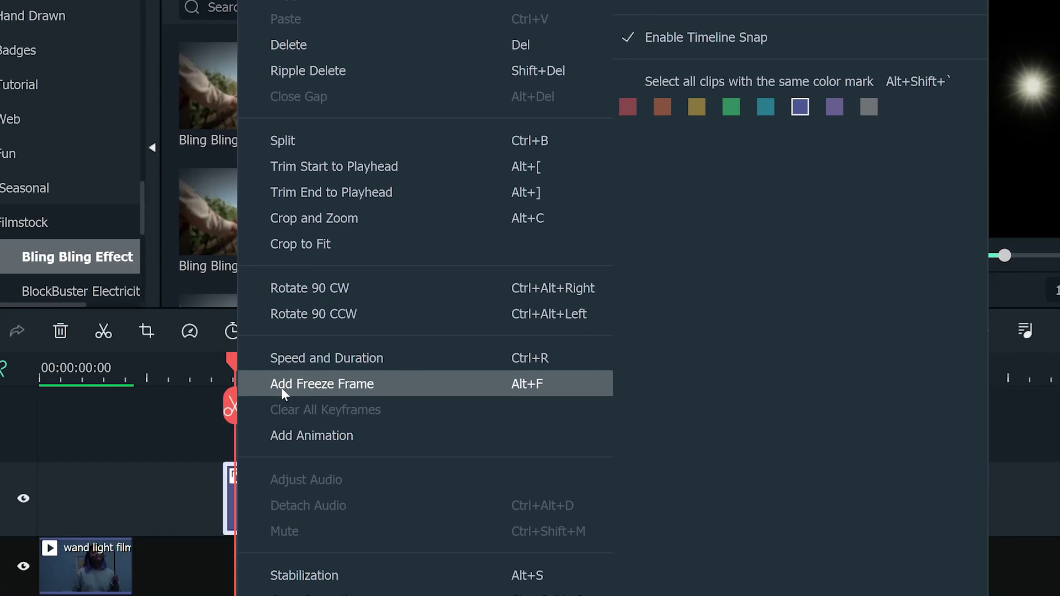
left_click(280, 387)
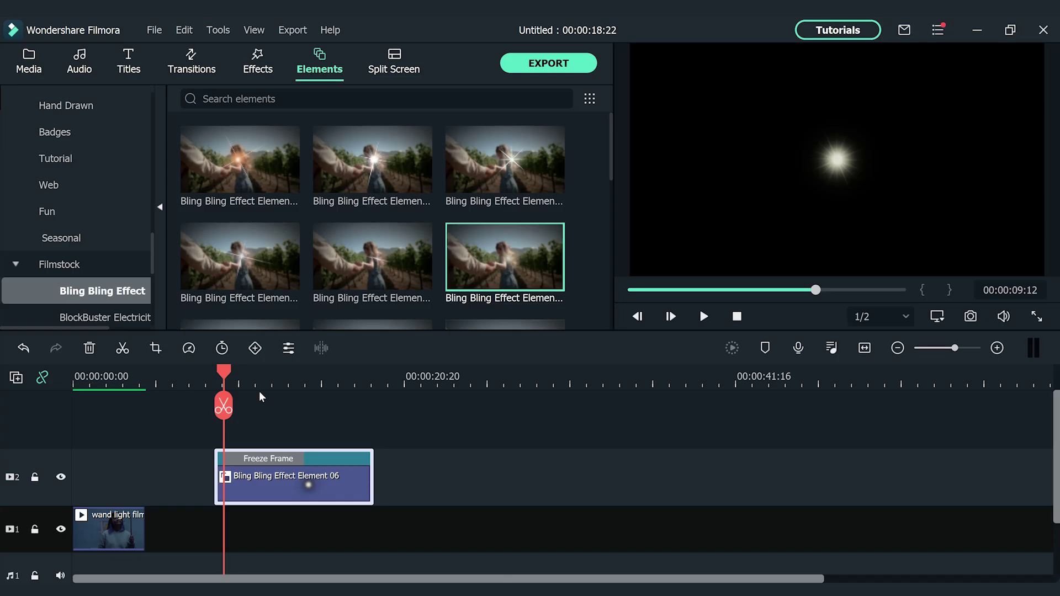
left_click_drag(162, 381, 2, 385)
key("ctrl+equal")
key("ctrl+equal")
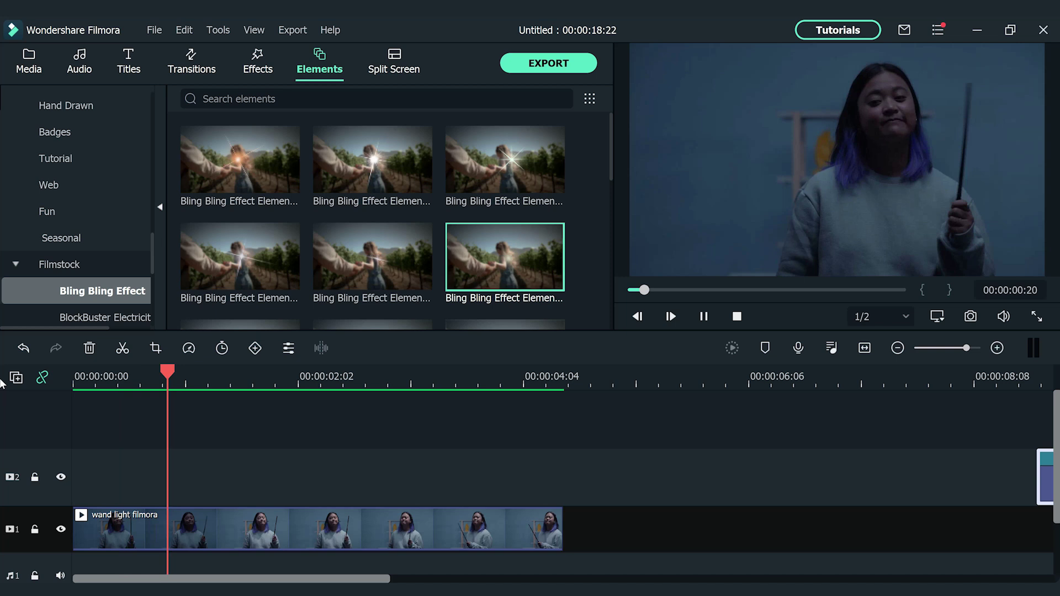
- Slide the frozen Bling clip under the wand clip and trim it to end at 00:00:04:13
key("space")
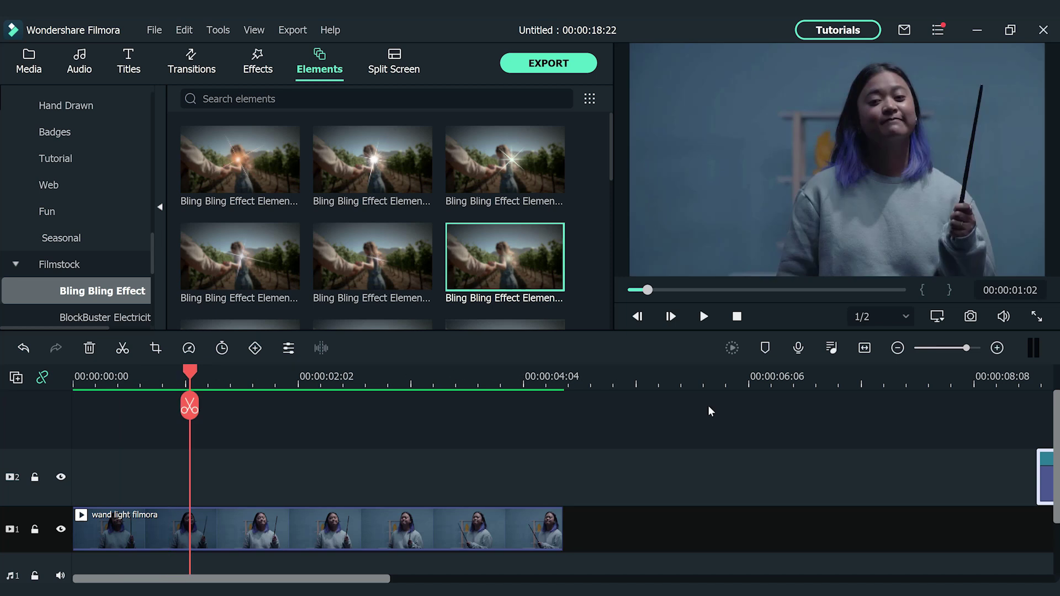
left_click_drag(1045, 476, 141, 497)
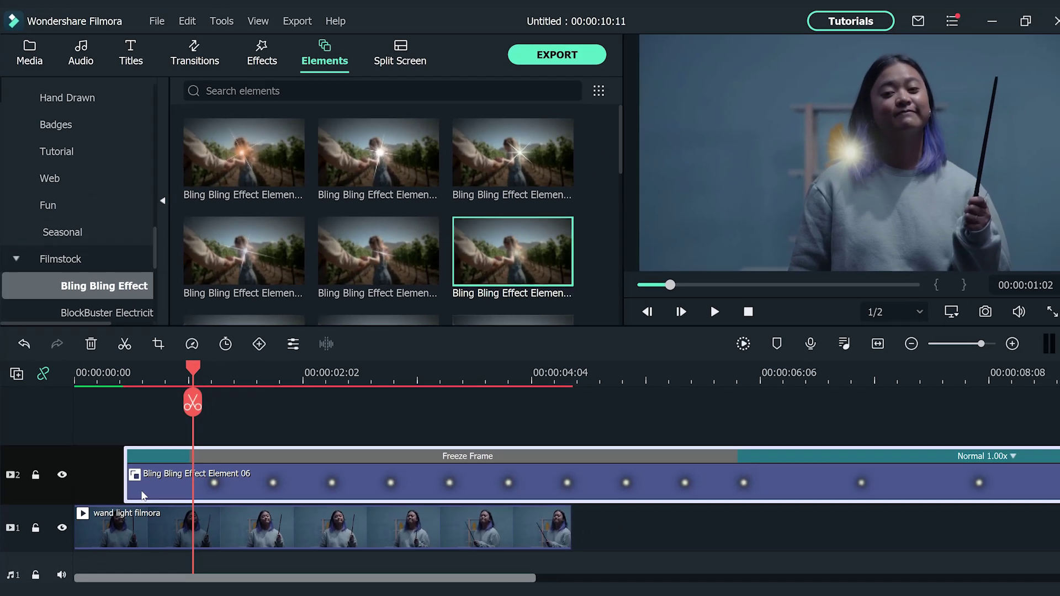
scroll(317, 454, "down", 2)
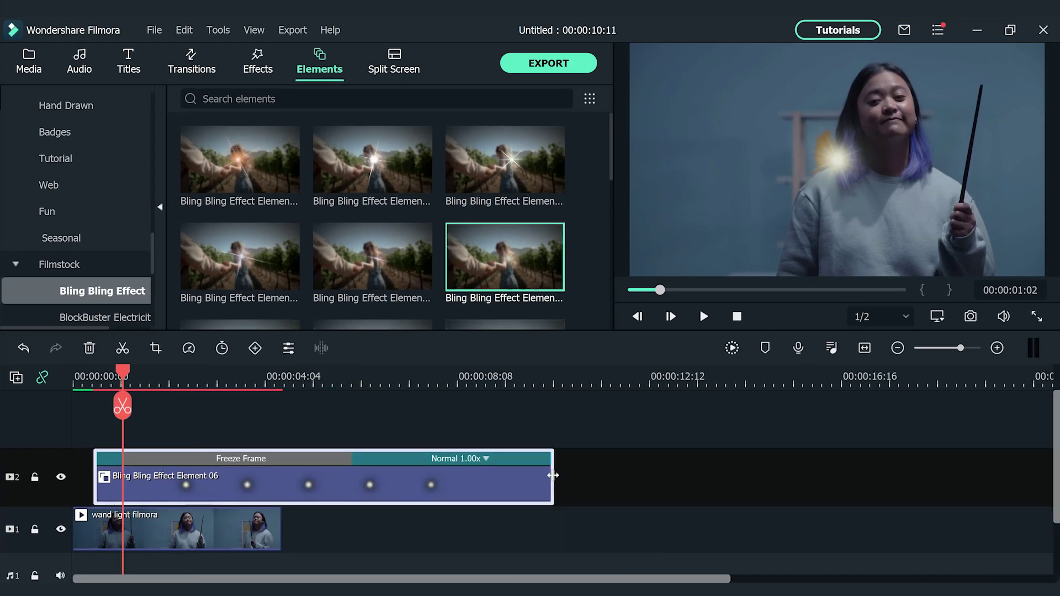
left_click_drag(553, 475, 281, 495)
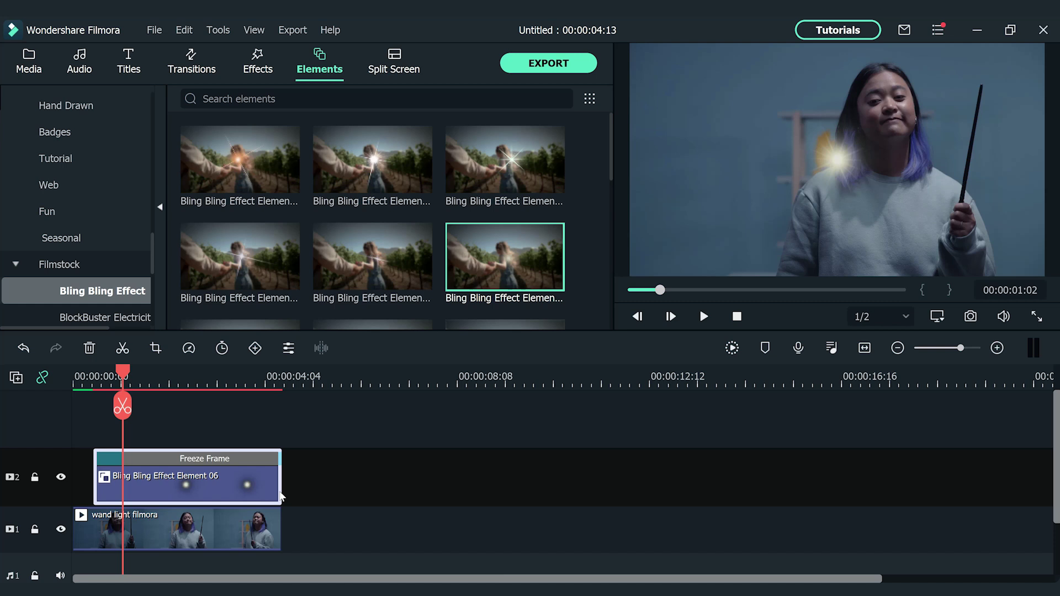
- With Customize animation, drag the glow onto the wand tip (528, 291) at 00:00:01:02
double_click(125, 488)
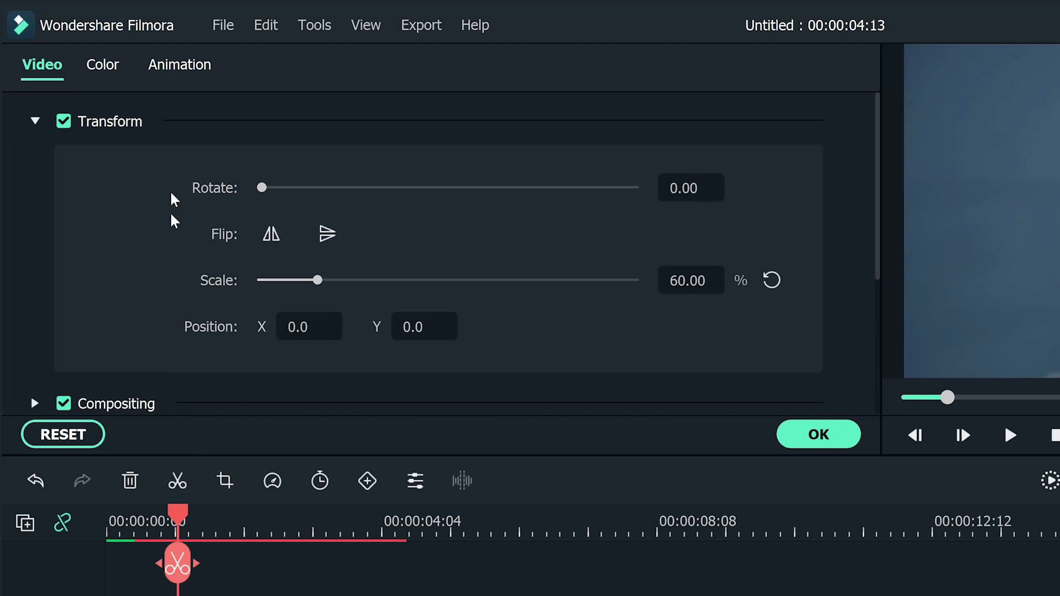
left_click(173, 74)
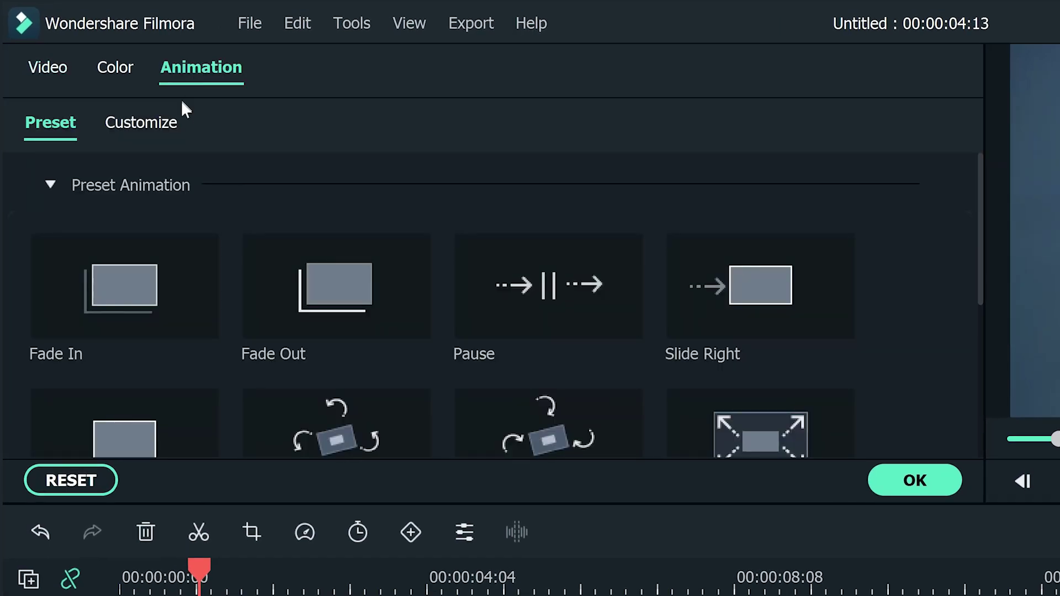
left_click(165, 124)
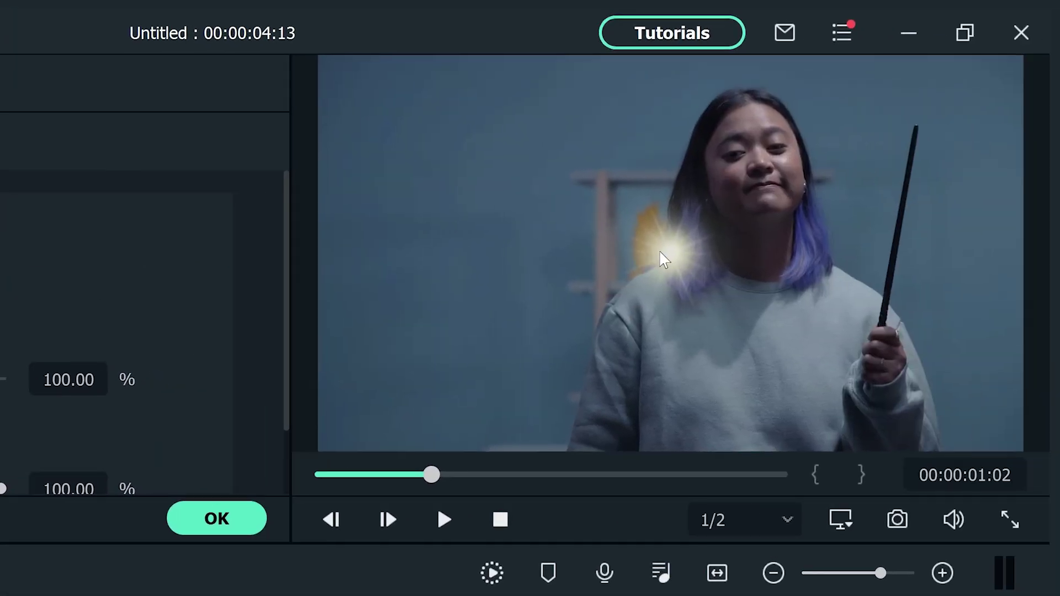
left_click_drag(688, 245, 909, 113)
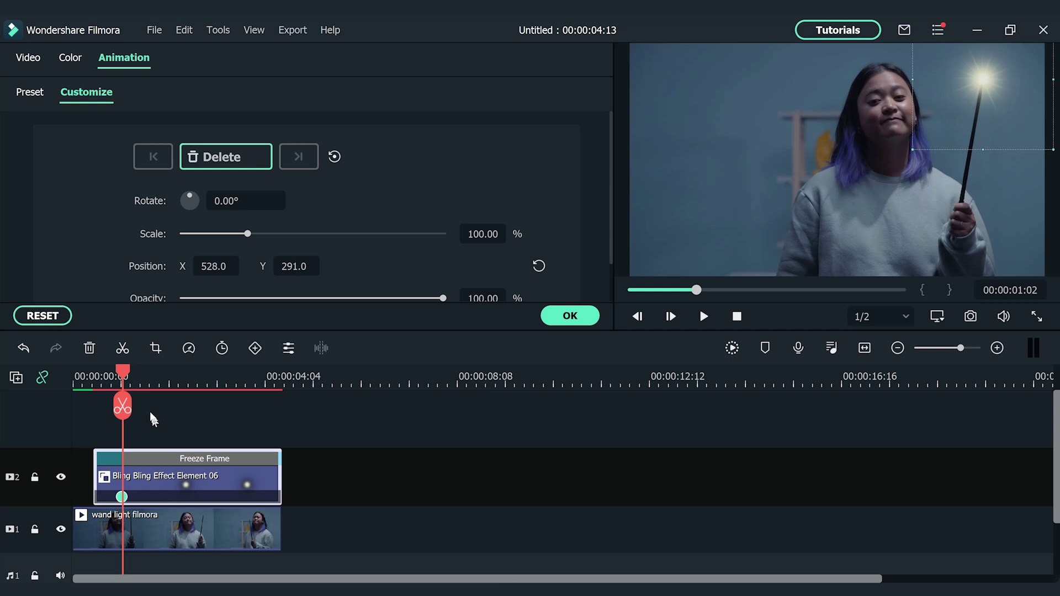
- Step through the clip, repositioning the glow on the wand tip as it swings left, toward the end
left_click(128, 379)
left_click_drag(135, 381, 149, 381)
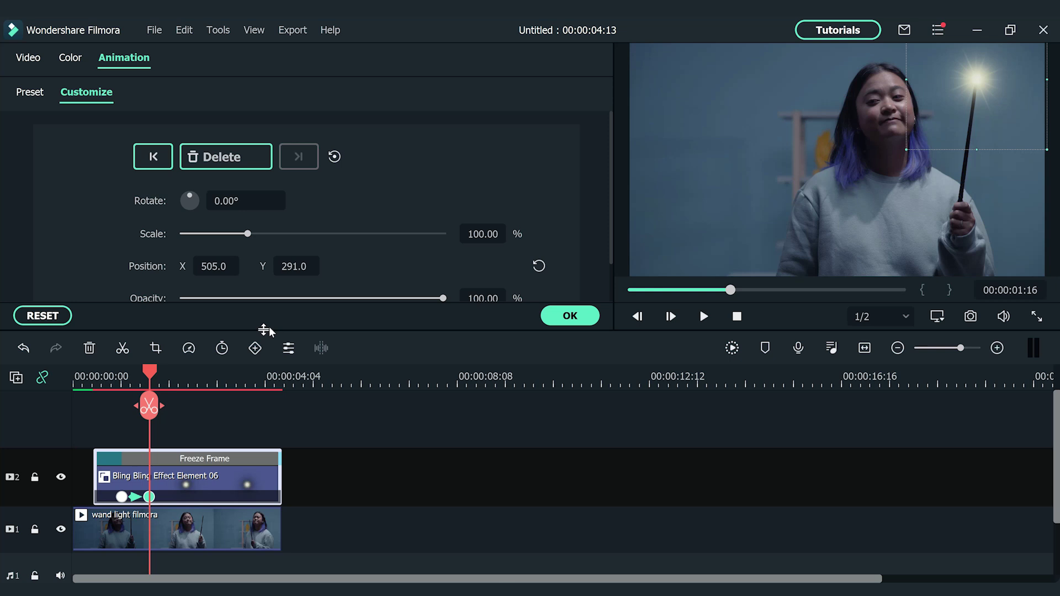
left_click(154, 373)
left_click_drag(169, 377, 187, 376)
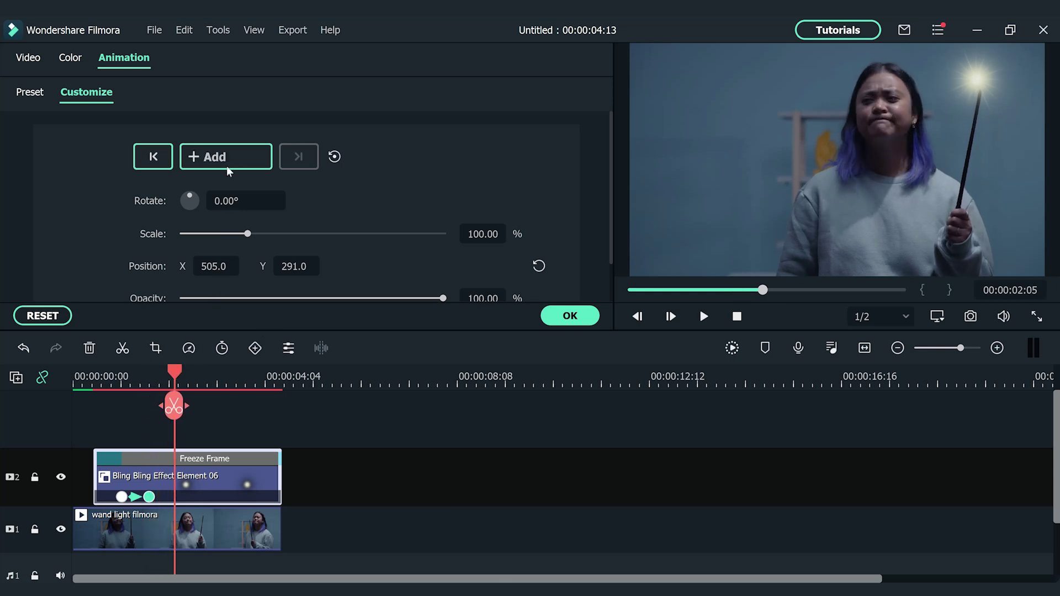
key("Right")
key("Right")
key("Right")
key("Right")
key("Right")
key("Right")
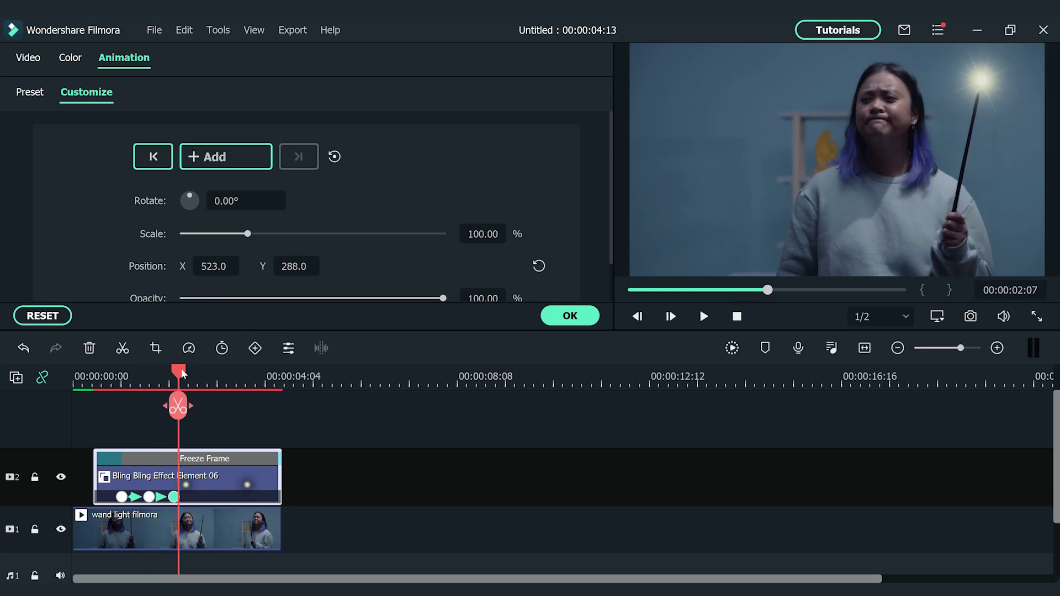
key("space")
key("space")
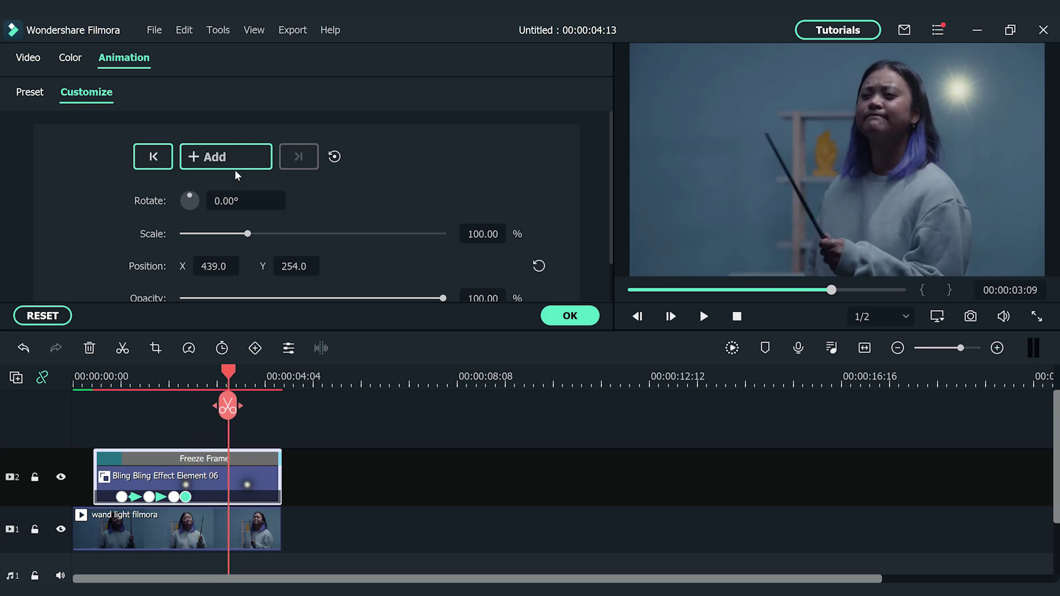
left_click_drag(958, 89, 751, 123)
left_click(237, 377)
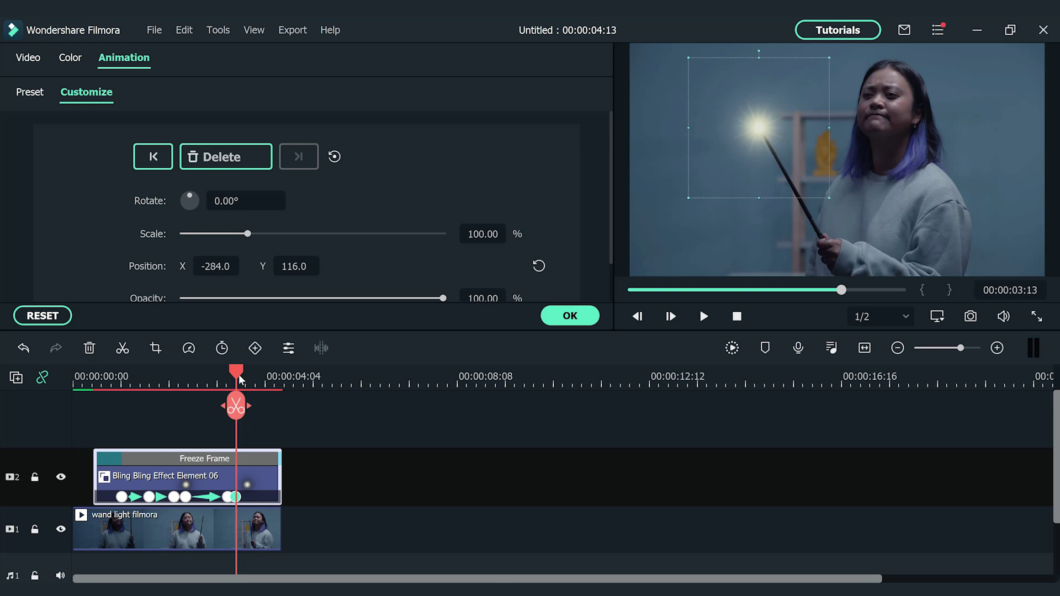
left_click_drag(239, 379, 254, 369)
key("space")
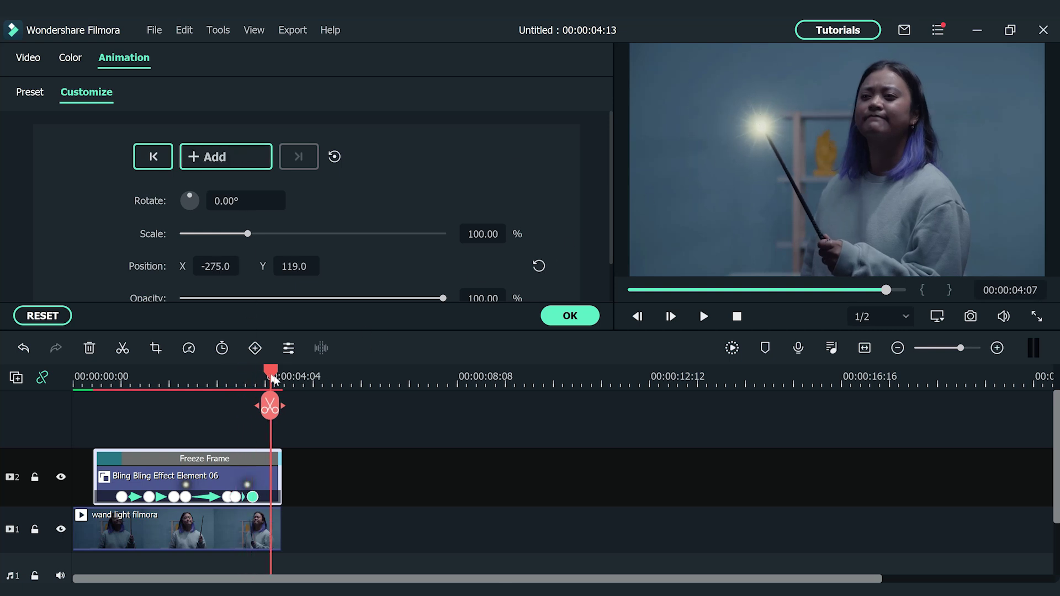
key("space")
- Apply the animation and play the project from 00:00:00:00 to review the glow
left_click(570, 315)
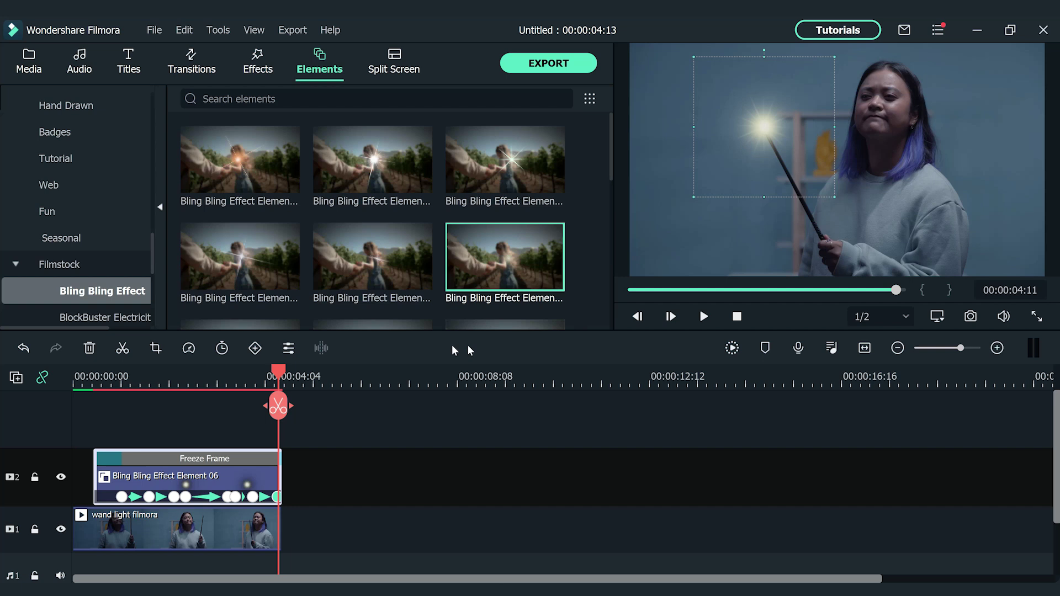
left_click_drag(278, 371, 75, 378)
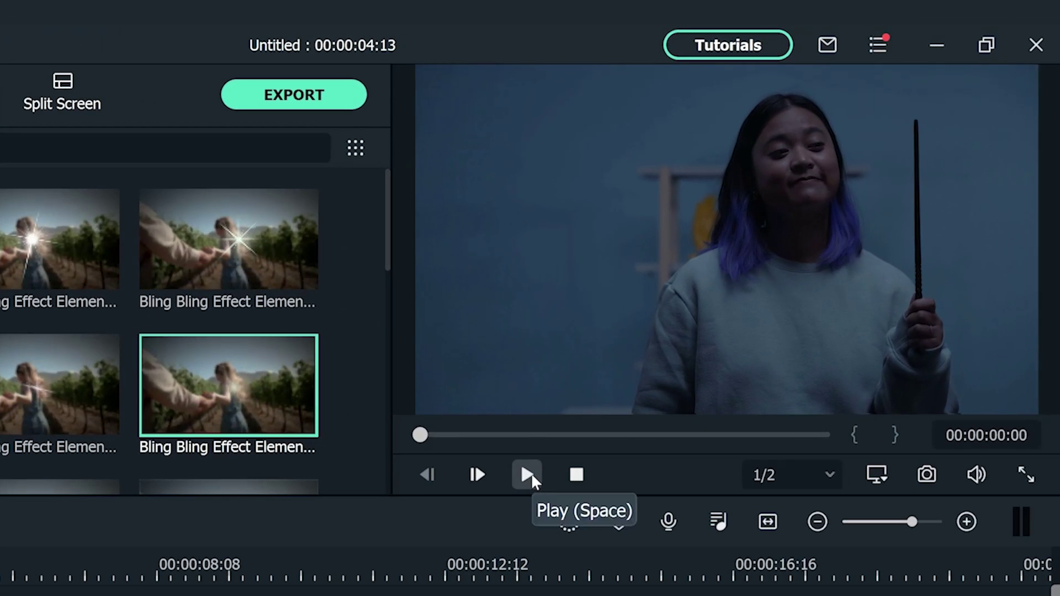
left_click(529, 475)
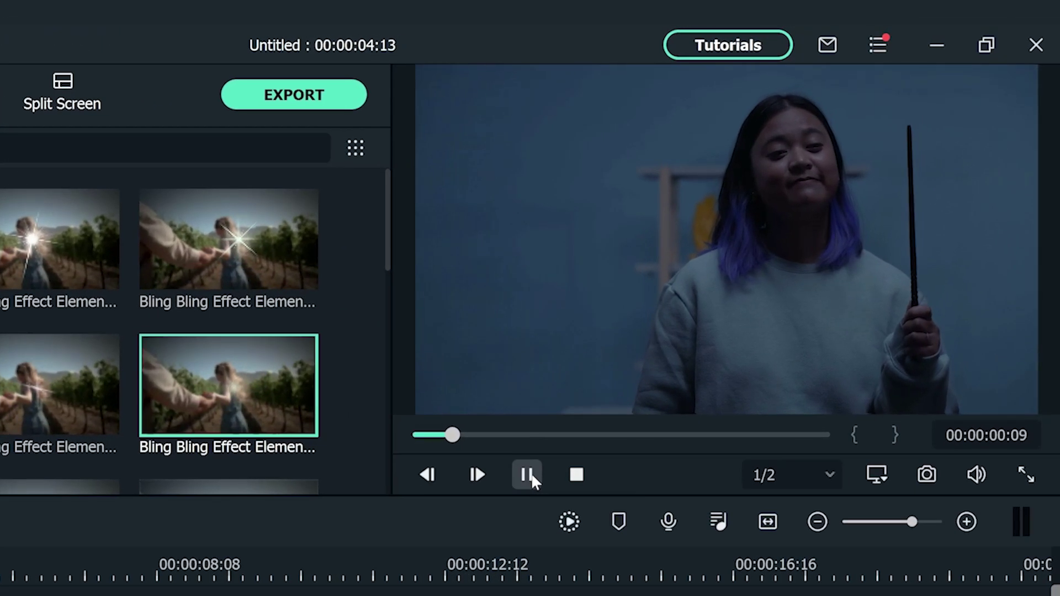